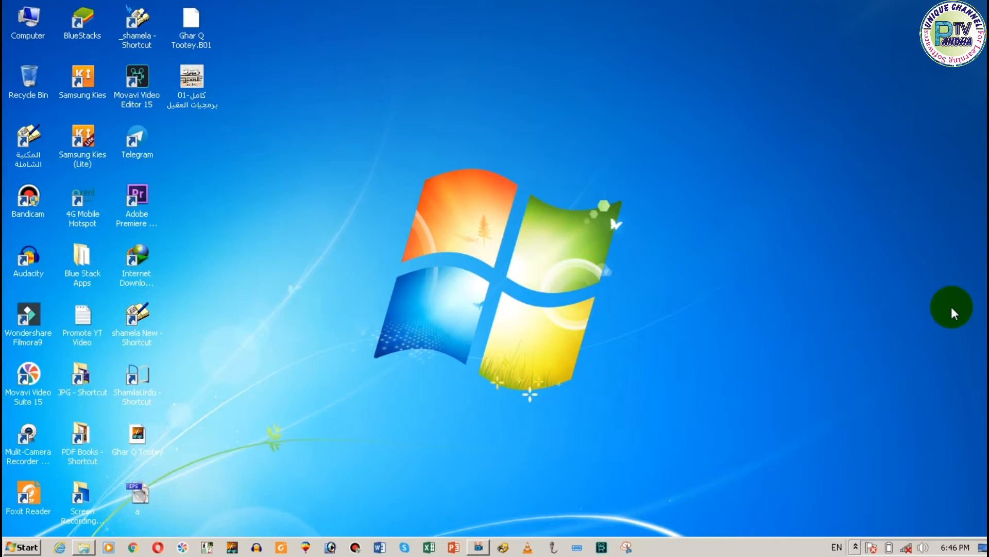
Step: Add the Lizard - 20720 and Butterfly - 12060 videos from the Nature folder to the video track in Movavi Video Suite
{"action": "left_click", "coordinate": [476, 548]}
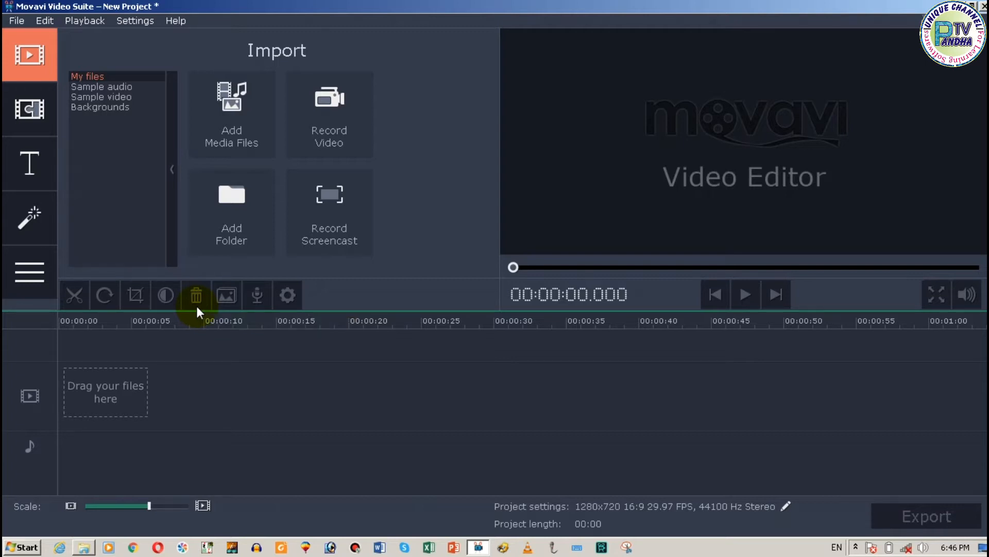
{"action": "key", "text": "alt+Tab"}
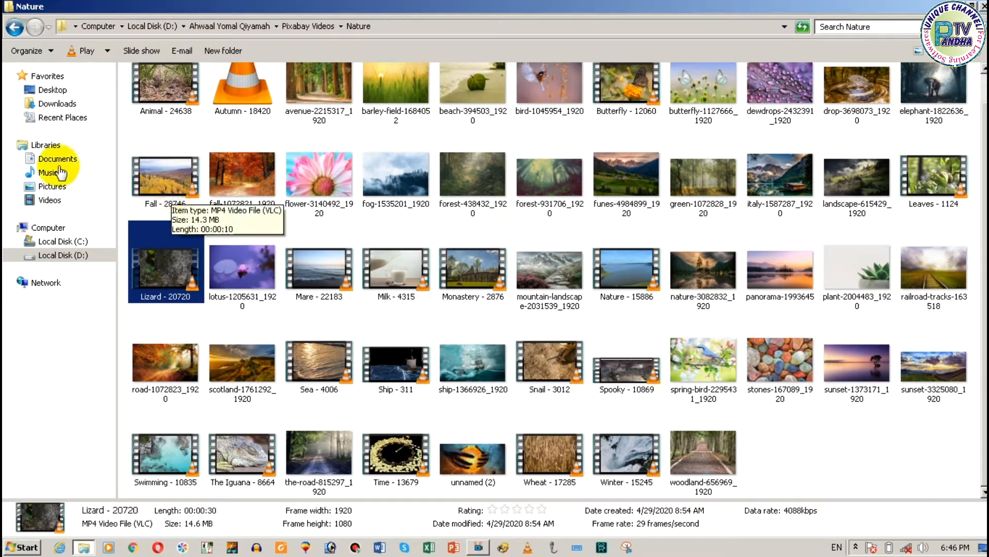
{"action": "left_click", "coordinate": [618, 83], "text": "ctrl"}
{"action": "left_click_drag", "start_coordinate": [150, 287], "coordinate": [230, 369]}
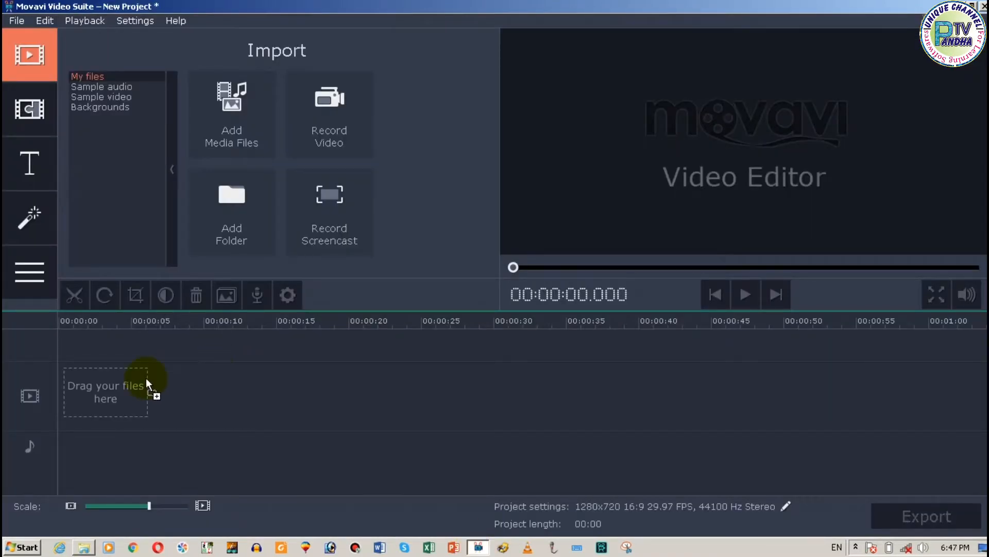
{"action": "left_click_drag", "start_coordinate": [108, 393], "coordinate": [108, 393]}
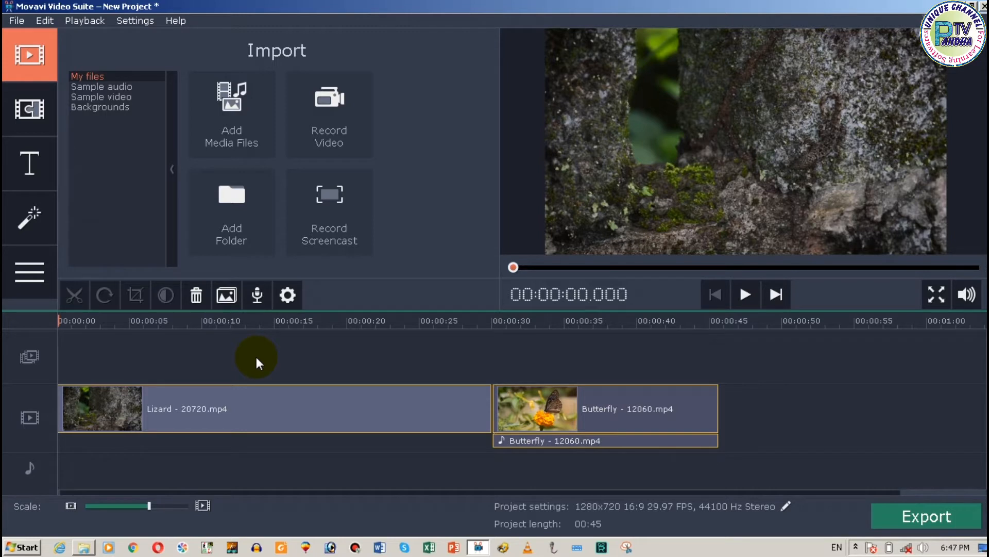
Step: Preview both clips in full screen, stop playback and return the playhead to the start of the timeline
{"action": "left_click", "coordinate": [743, 301]}
{"action": "left_click", "coordinate": [938, 293]}
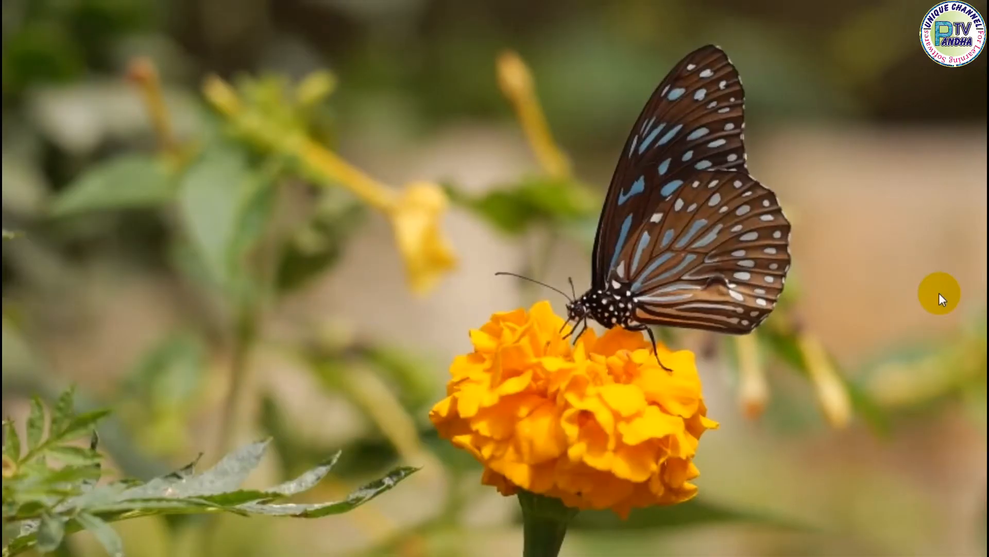
{"action": "key", "text": "Escape"}
{"action": "key", "text": "space"}
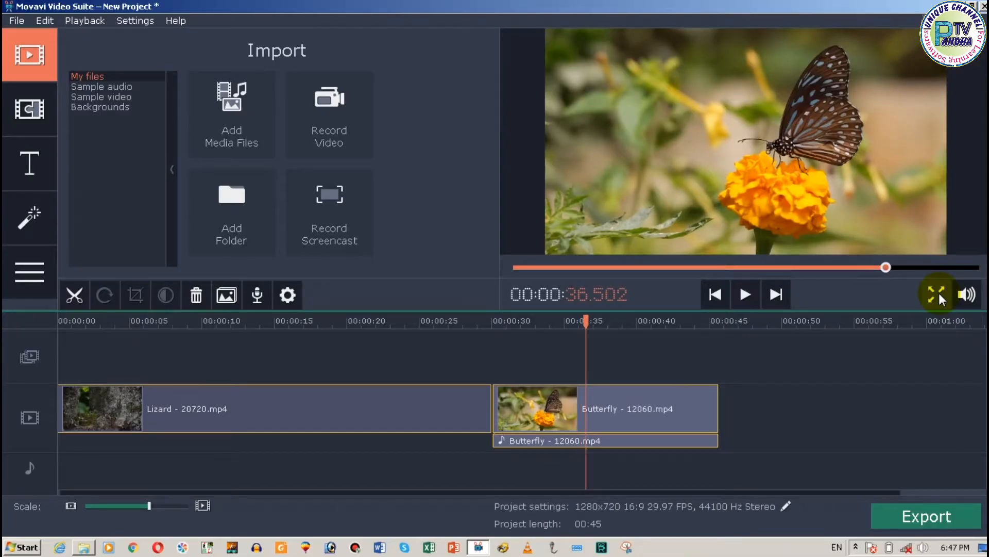
{"action": "left_click", "coordinate": [586, 322]}
{"action": "left_click_drag", "start_coordinate": [243, 338], "coordinate": [18, 323]}
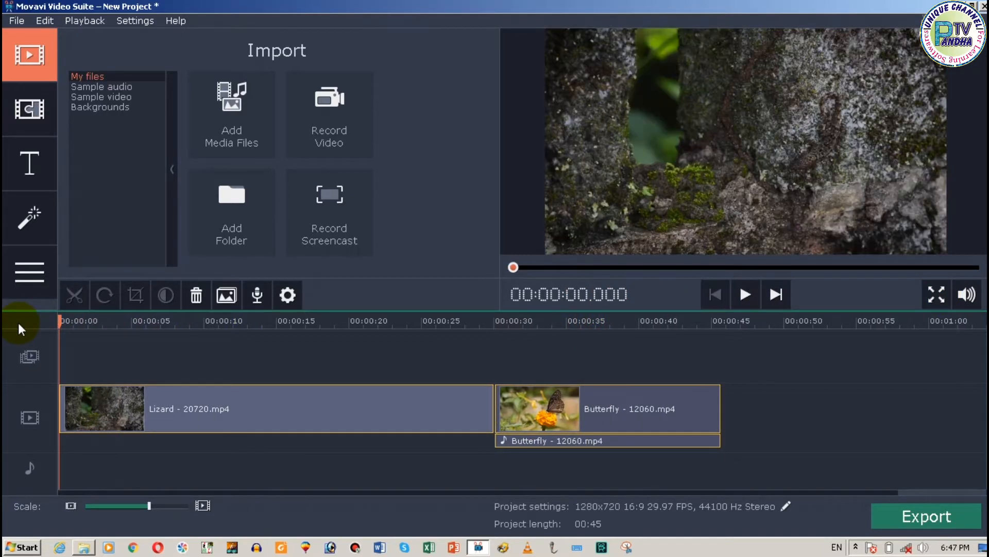
Step: Split the Lizard clip at about 11 seconds and delete its first part
{"action": "left_click_drag", "start_coordinate": [60, 319], "coordinate": [221, 334]}
{"action": "left_click", "coordinate": [64, 407]}
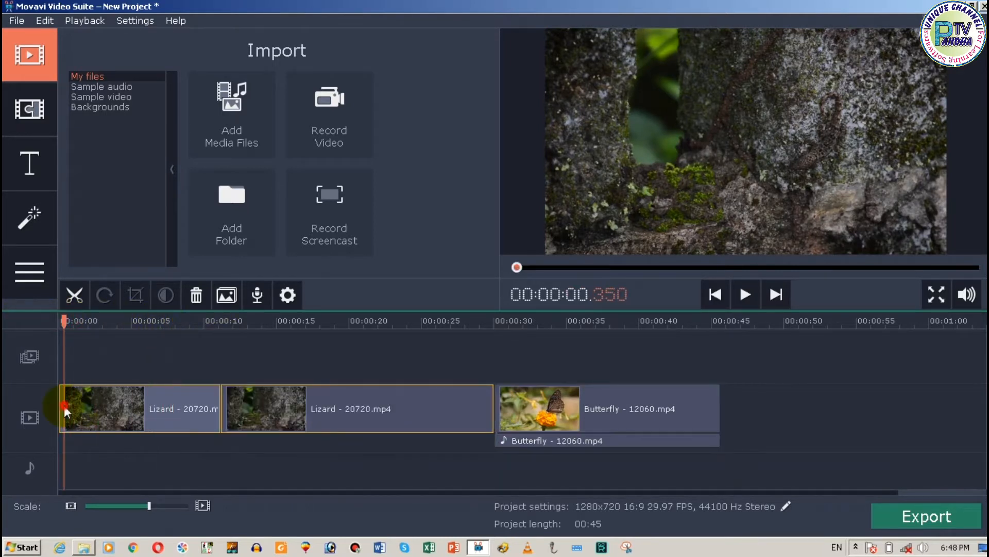
{"action": "key", "text": "Delete"}
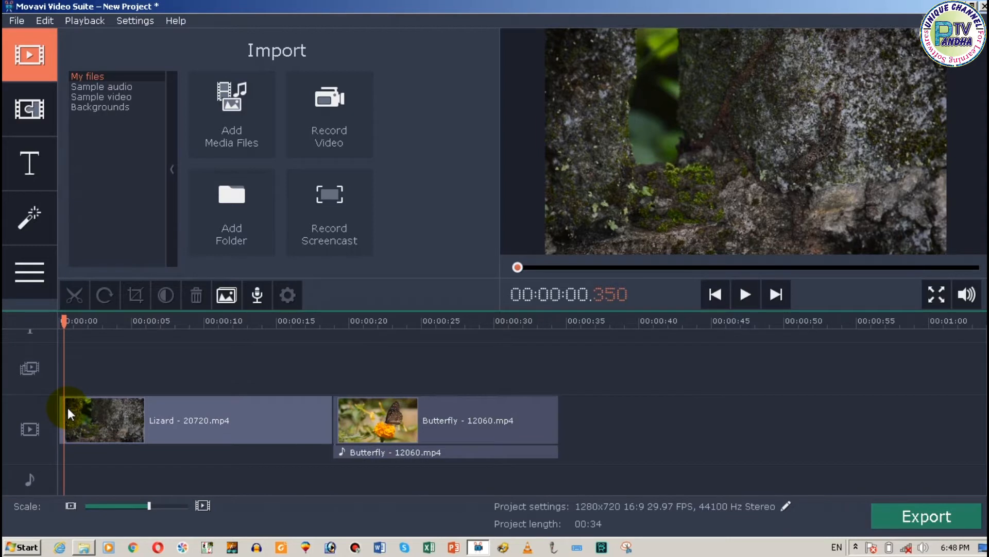
Step: Split the remaining Lizard clip at about 3.7 seconds and again at 11.25 seconds on the timeline
{"action": "double_click", "coordinate": [67, 408]}
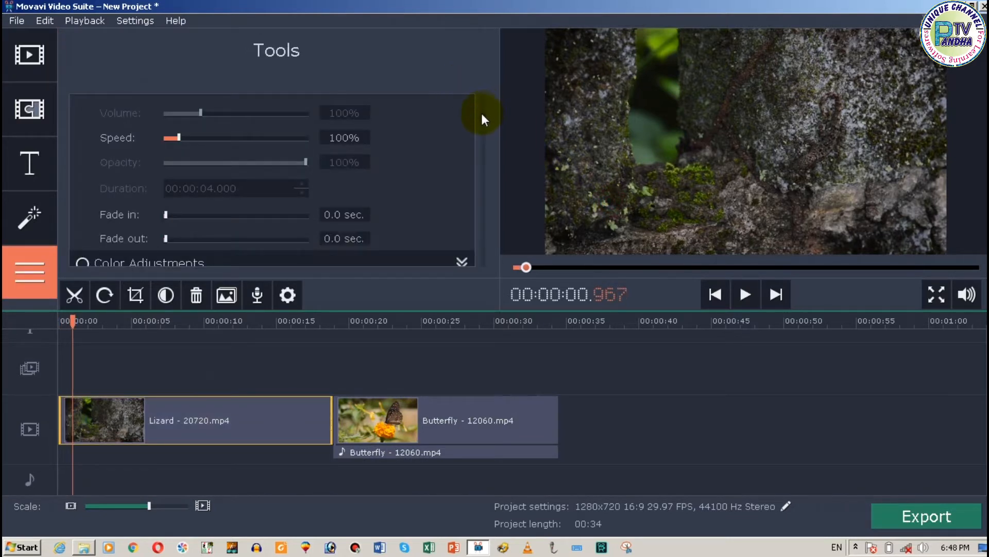
{"action": "left_click_drag", "start_coordinate": [482, 115], "coordinate": [478, 219]}
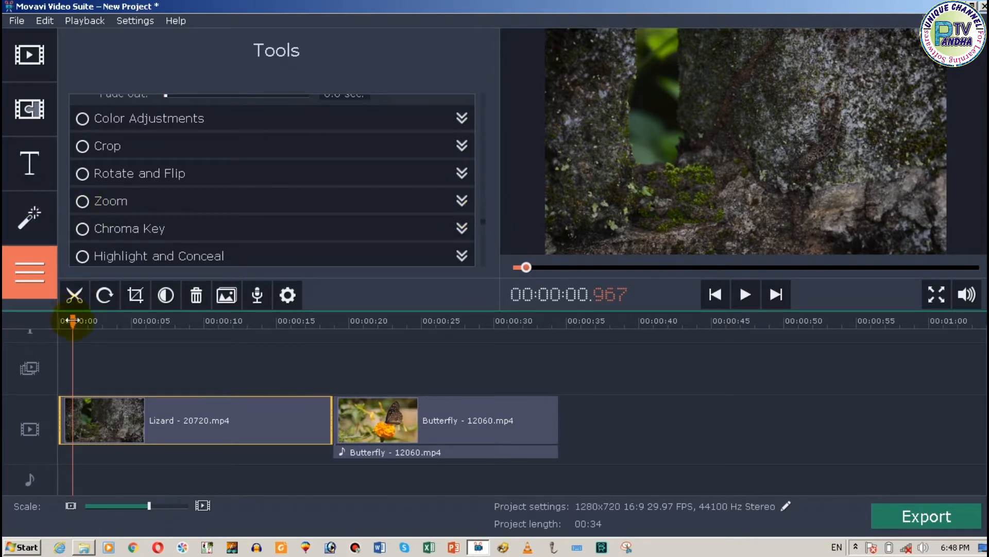
{"action": "left_click_drag", "start_coordinate": [73, 322], "coordinate": [107, 351]}
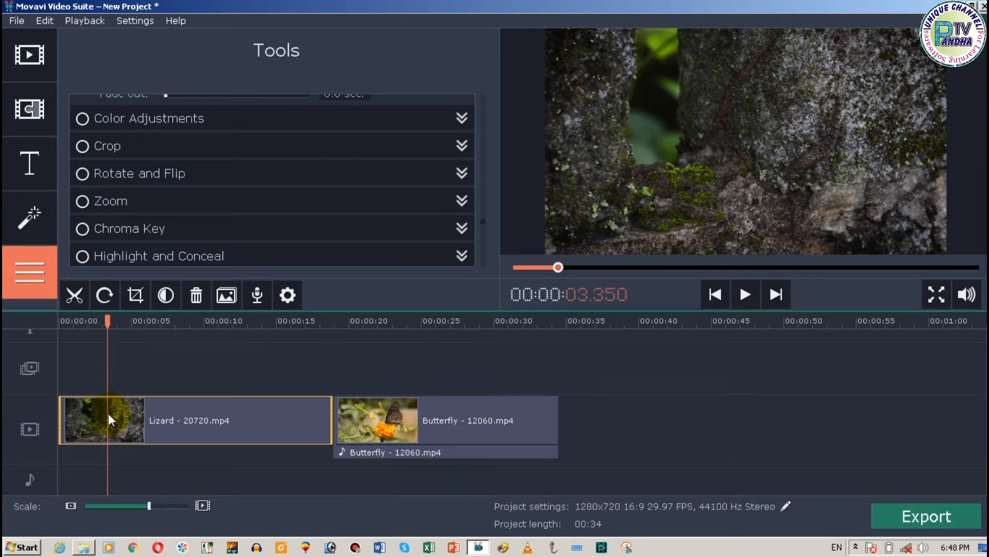
{"action": "left_click", "coordinate": [75, 293]}
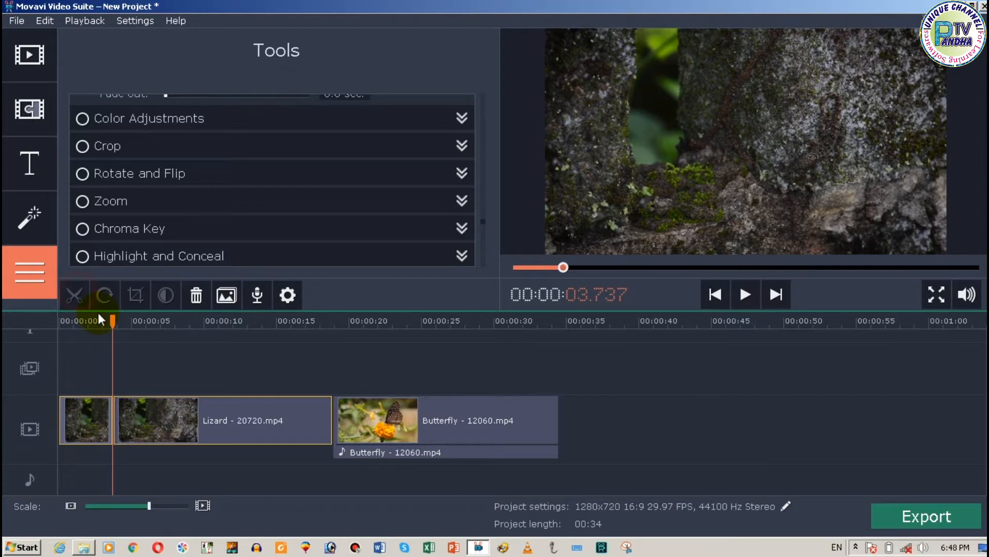
{"action": "mouse_move", "coordinate": [208, 322]}
{"action": "left_mouse_down"}
{"action": "mouse_move", "coordinate": [232, 331]}
{"action": "mouse_move", "coordinate": [222, 332]}
{"action": "left_mouse_up"}
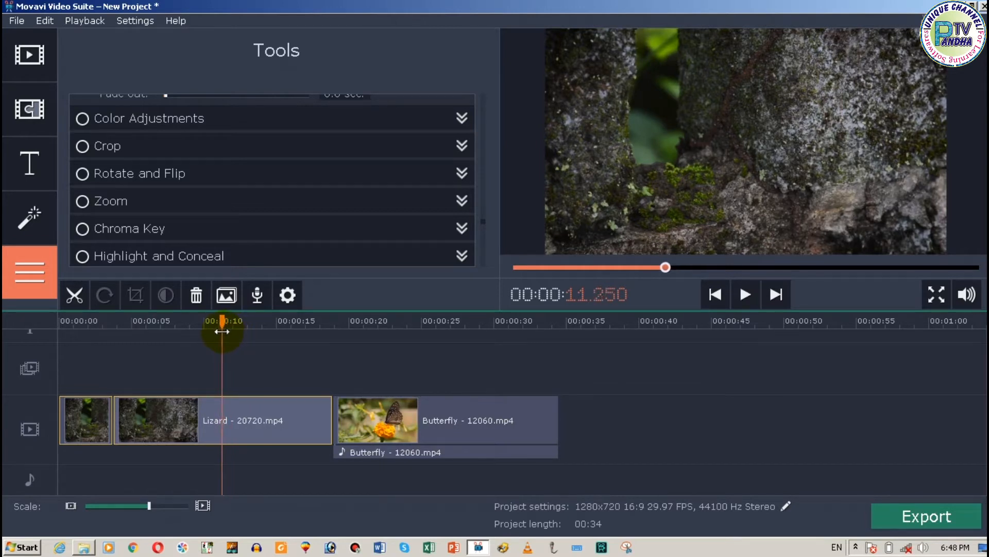
{"action": "left_click", "coordinate": [68, 293]}
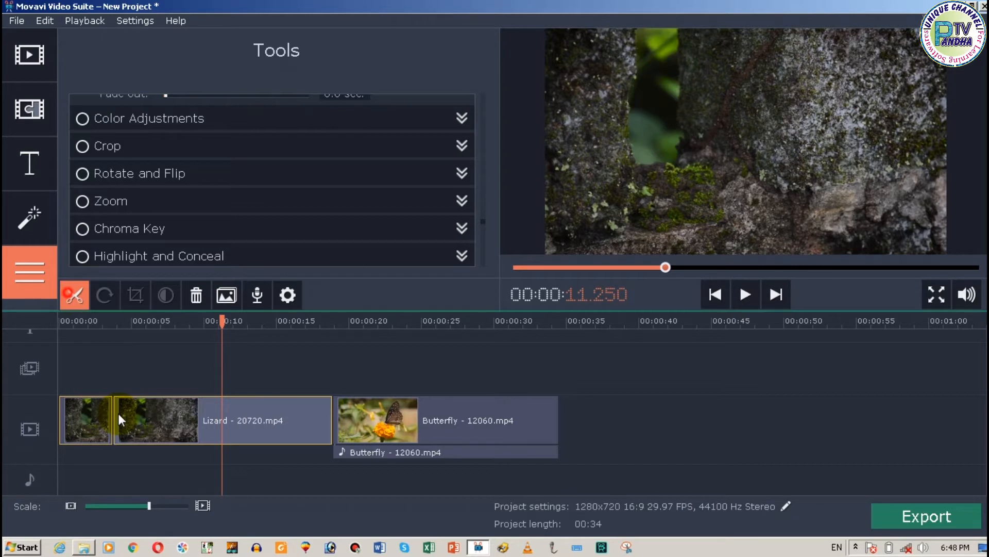
Step: Apply the Zoom in effect to the middle segment of the Lizard clip
{"action": "left_click", "coordinate": [119, 413]}
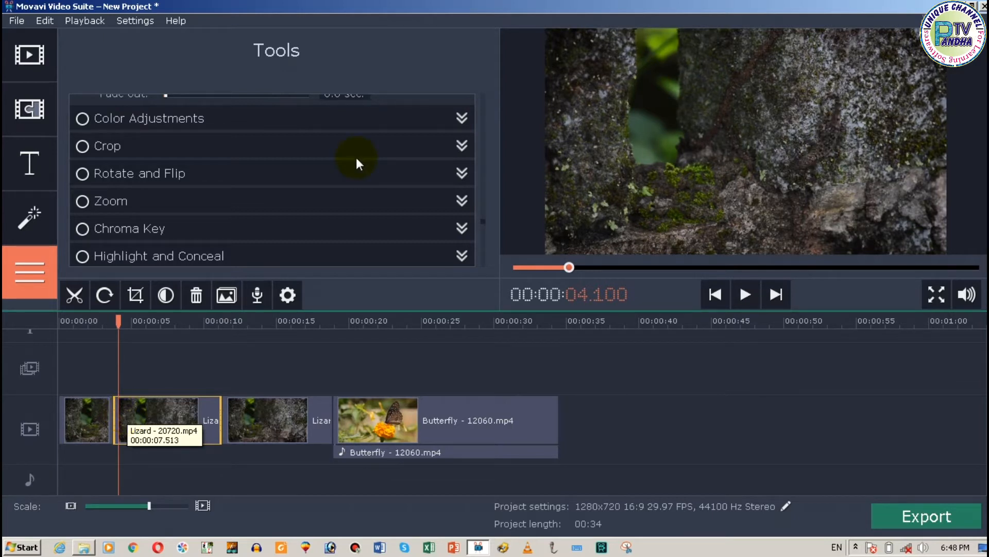
{"action": "left_click", "coordinate": [462, 201]}
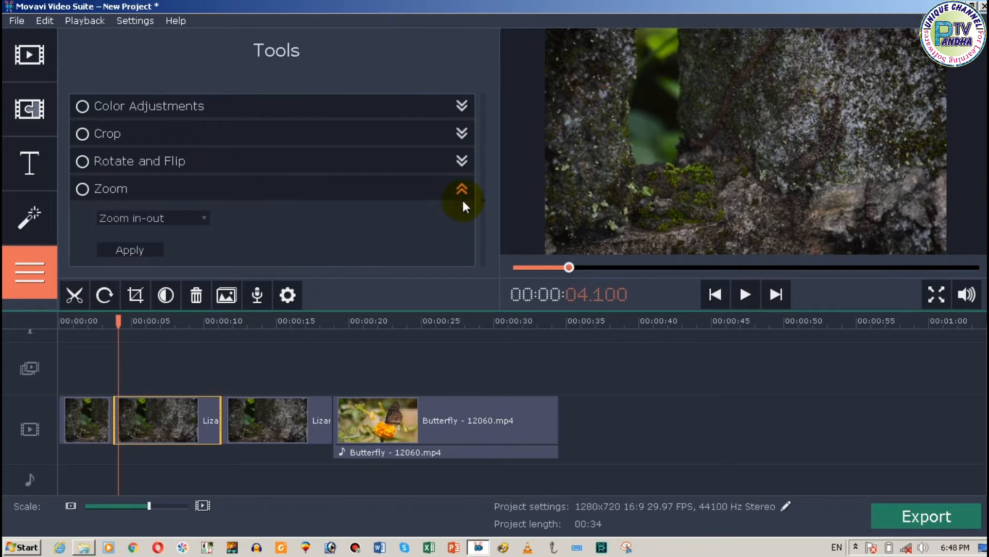
{"action": "left_click", "coordinate": [202, 217]}
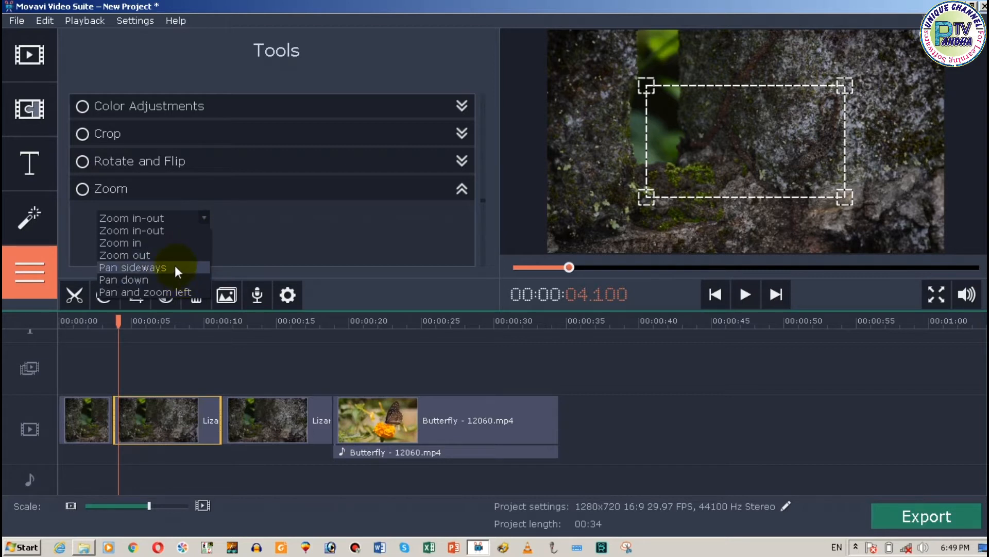
{"action": "left_click", "coordinate": [150, 245]}
{"action": "left_click", "coordinate": [150, 248]}
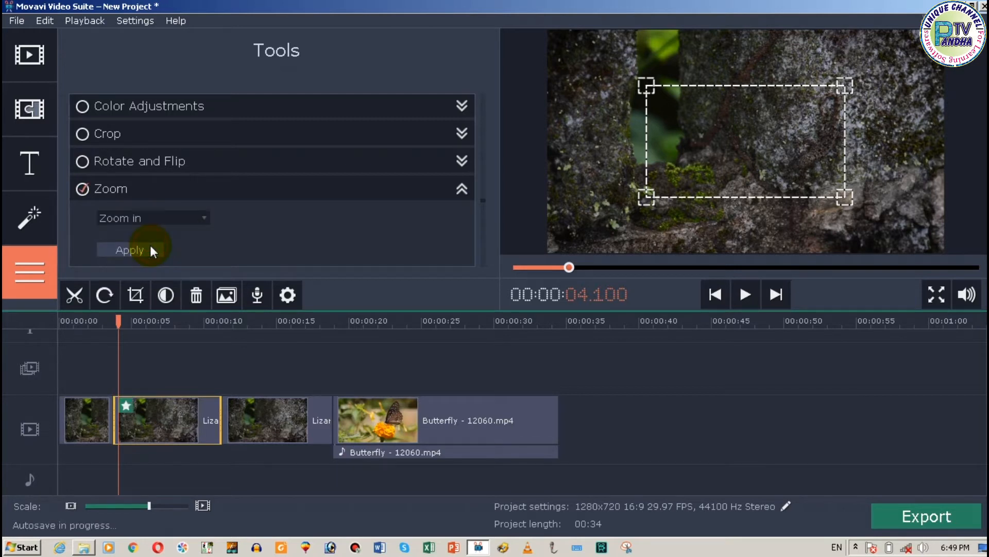
Step: Split the Butterfly clip at 22.7 seconds and again at 27.85 seconds on the timeline
{"action": "left_click", "coordinate": [119, 321]}
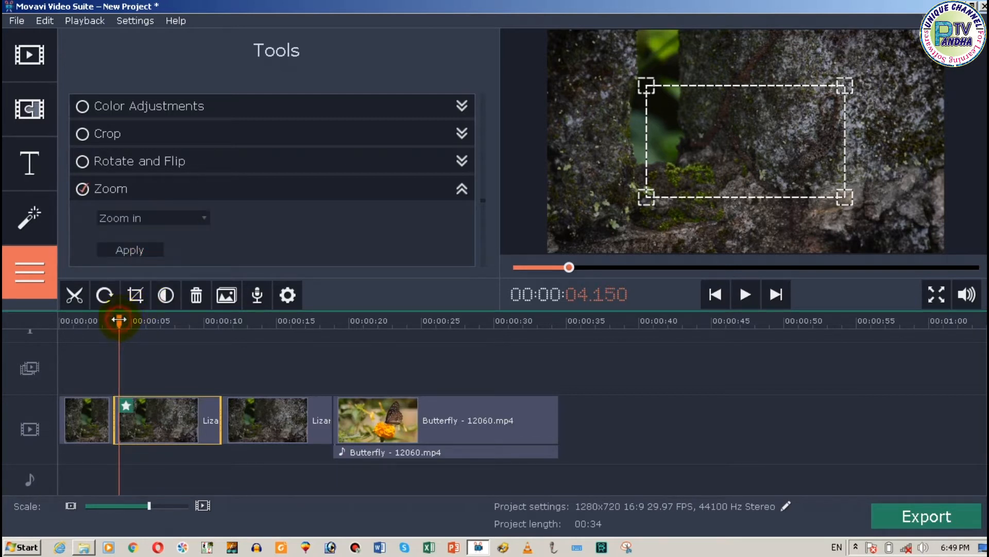
{"action": "left_click", "coordinate": [357, 348]}
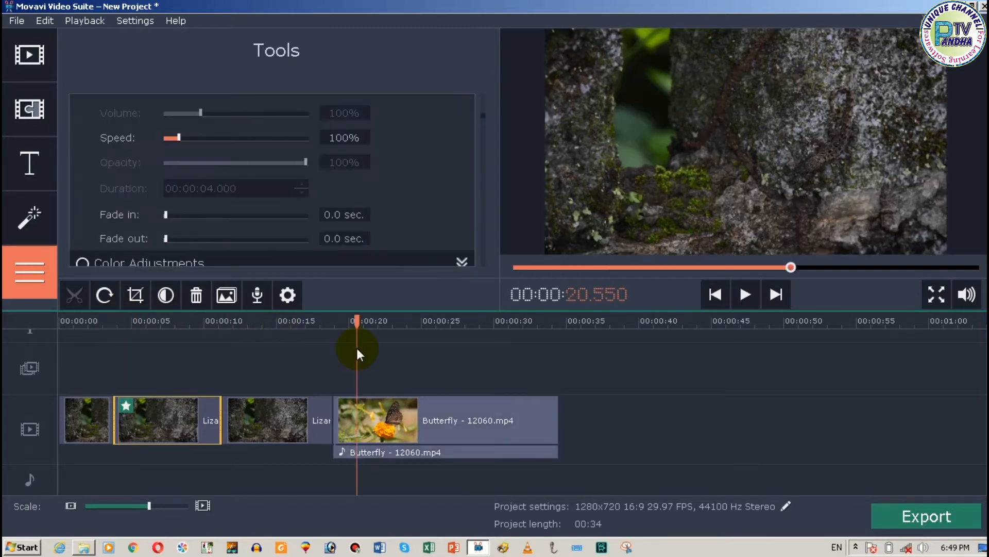
{"action": "left_click", "coordinate": [364, 420]}
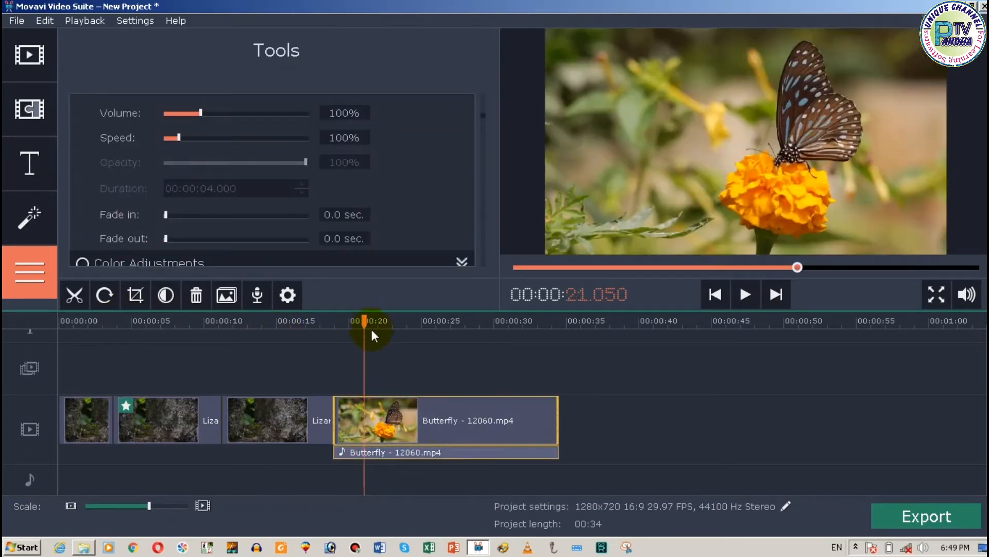
{"action": "left_click_drag", "start_coordinate": [367, 328], "coordinate": [388, 332]}
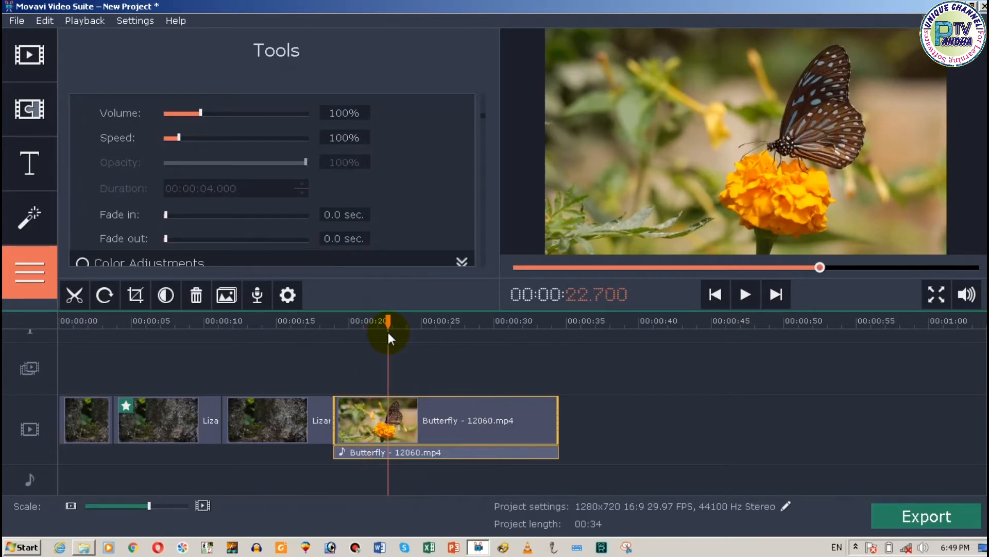
{"action": "left_click", "coordinate": [61, 292]}
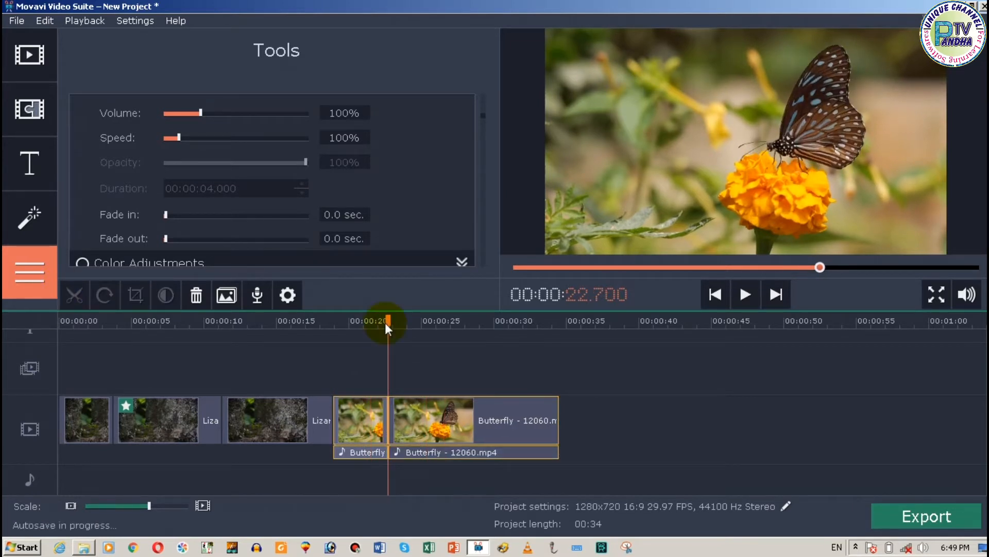
{"action": "left_click", "coordinate": [429, 321]}
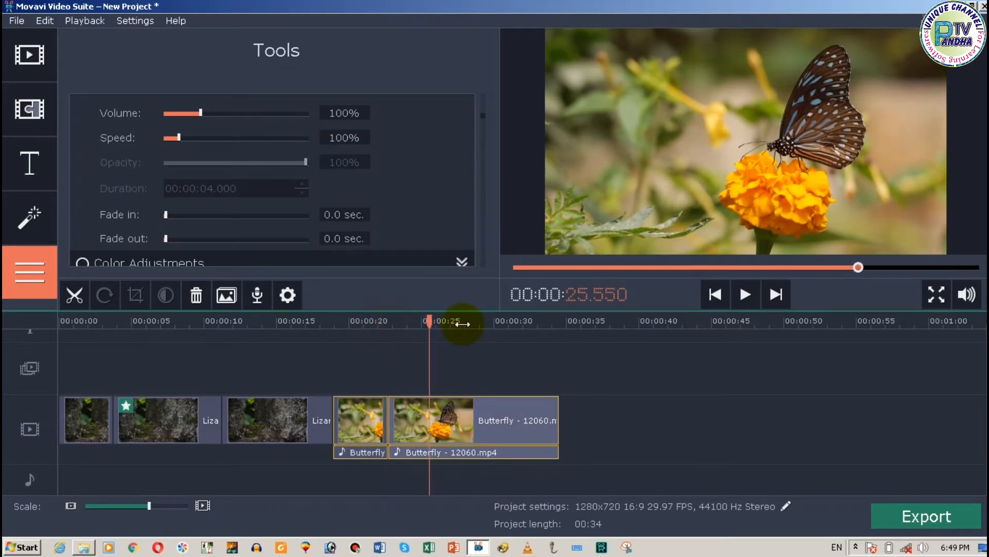
{"action": "left_click", "coordinate": [462, 323]}
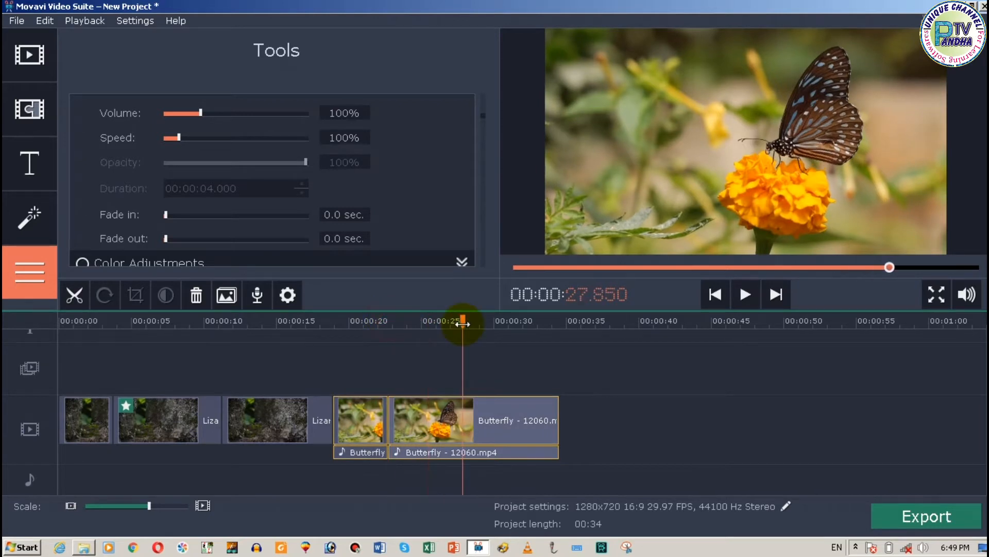
{"action": "left_click", "coordinate": [72, 298]}
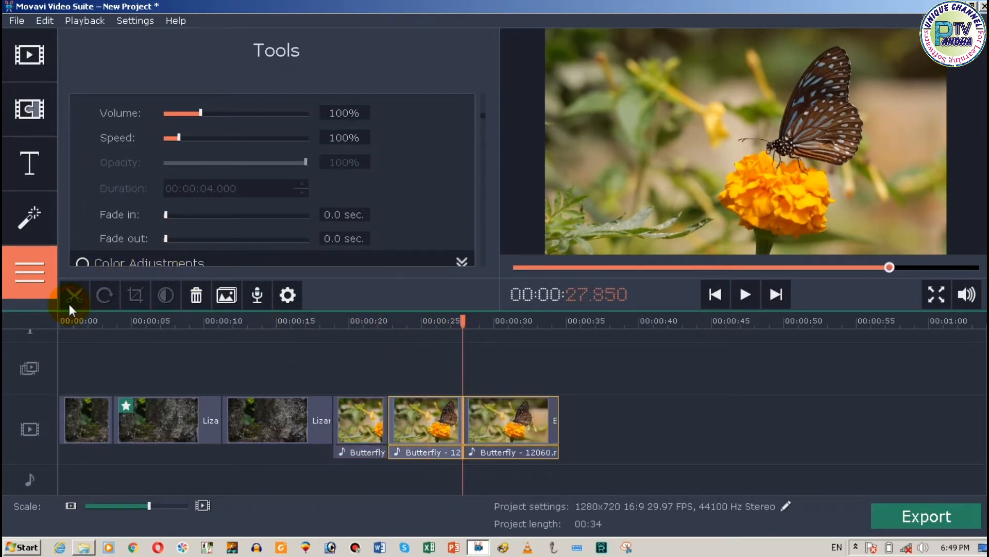
Step: Apply the Pan sideways zoom effect to the middle segment of the Butterfly clip
{"action": "left_click", "coordinate": [394, 418]}
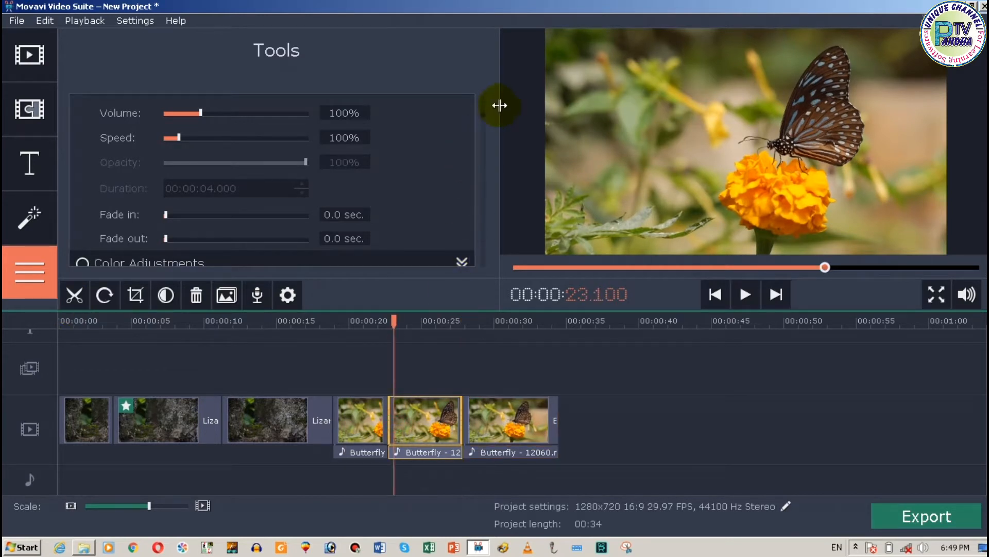
{"action": "left_click_drag", "start_coordinate": [482, 114], "coordinate": [484, 267]}
{"action": "left_click", "coordinate": [462, 142]}
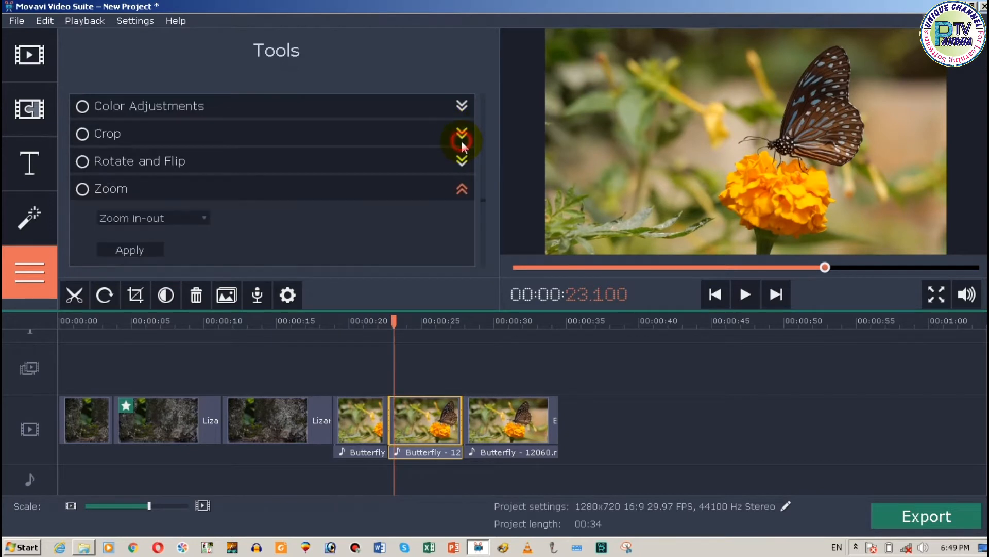
{"action": "left_click", "coordinate": [178, 217]}
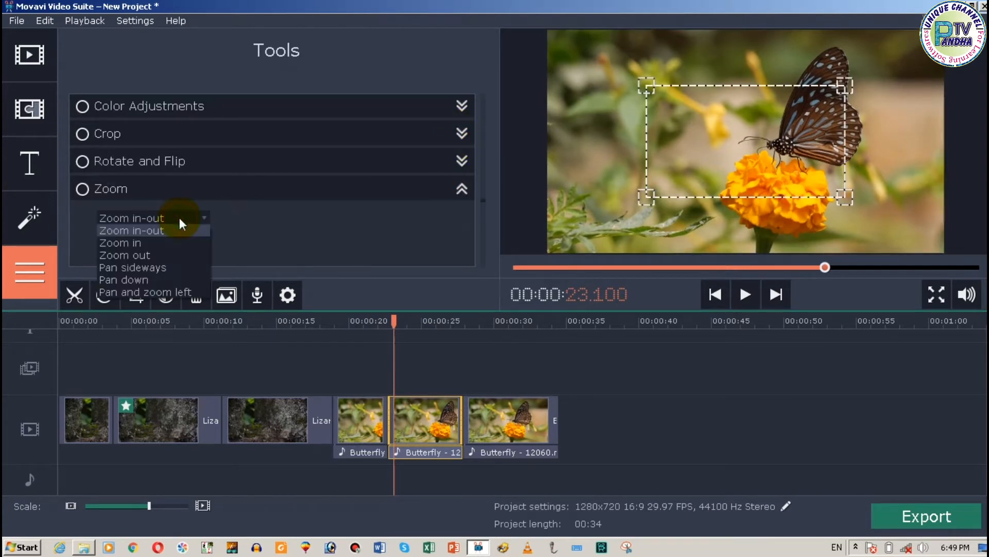
{"action": "left_click", "coordinate": [174, 266]}
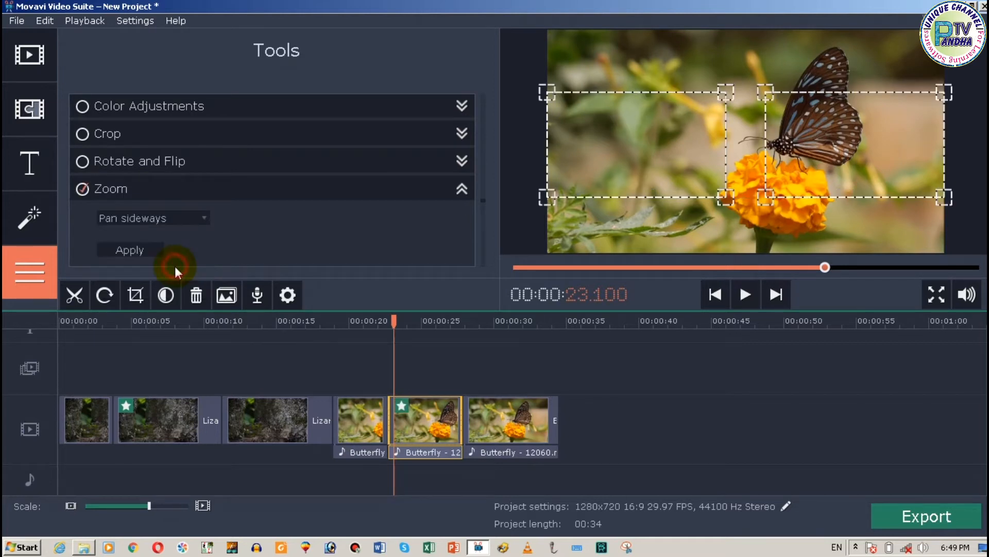
{"action": "left_click", "coordinate": [157, 251]}
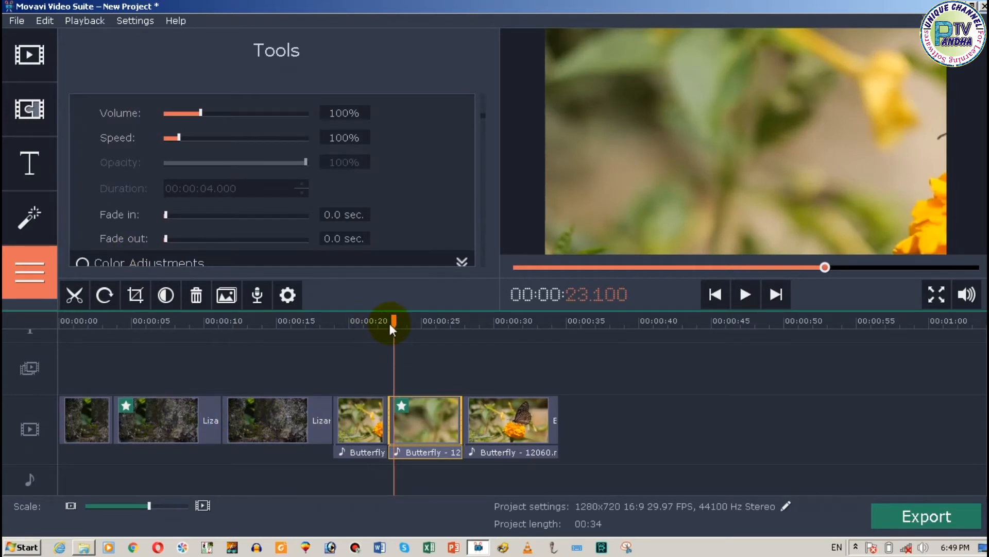
Step: Play the edited timeline from the beginning in full screen to review the zoom and pan effects
{"action": "left_click_drag", "start_coordinate": [393, 322], "coordinate": [60, 322]}
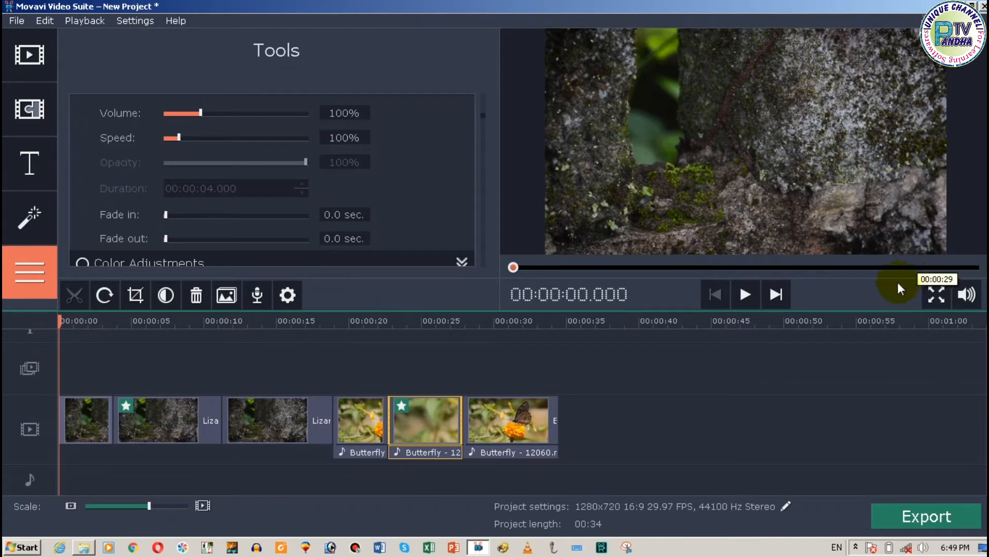
{"action": "left_click", "coordinate": [745, 294]}
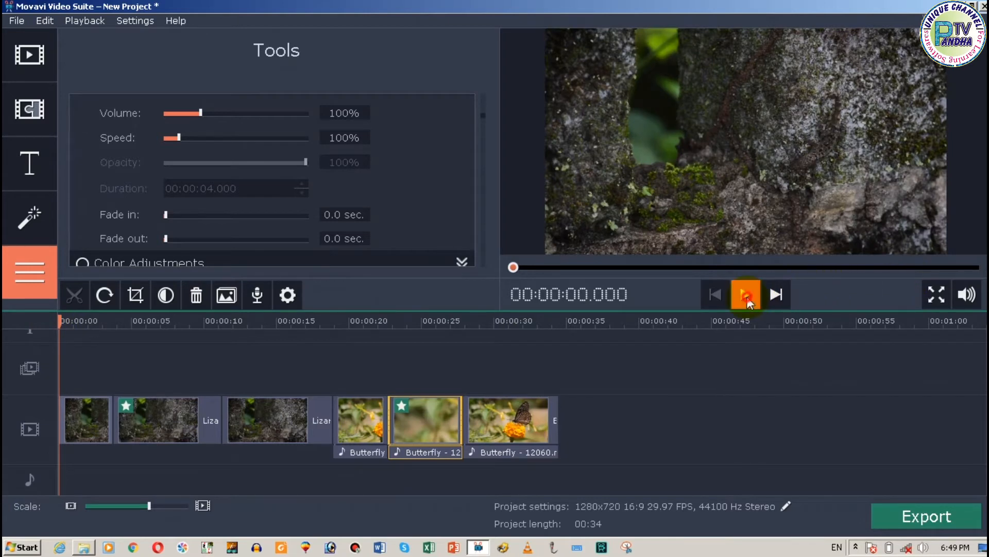
{"action": "left_click", "coordinate": [937, 294]}
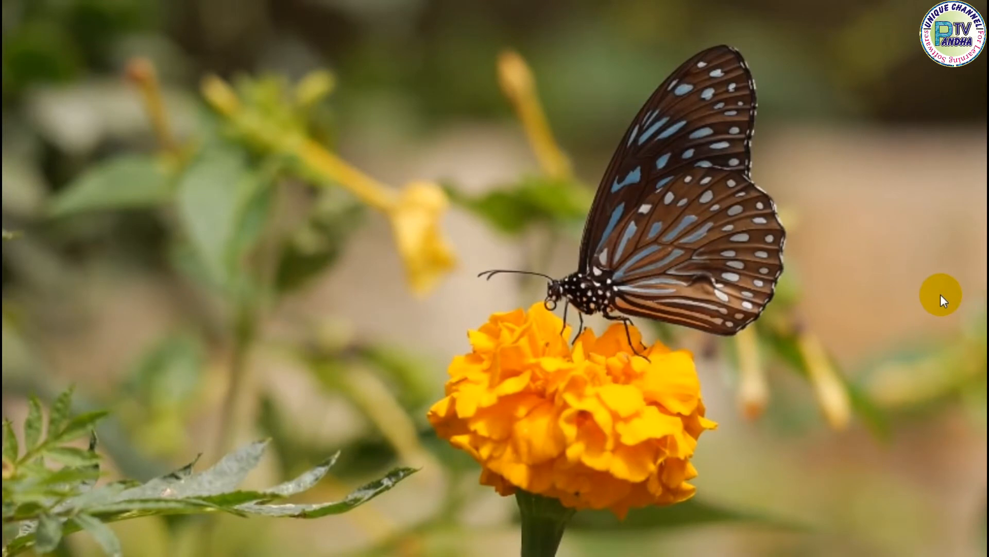
Step: Leave the full-screen preview and apply the Pan down zoom effect to the last segment of the Butterfly clip
{"action": "key", "text": "Escape"}
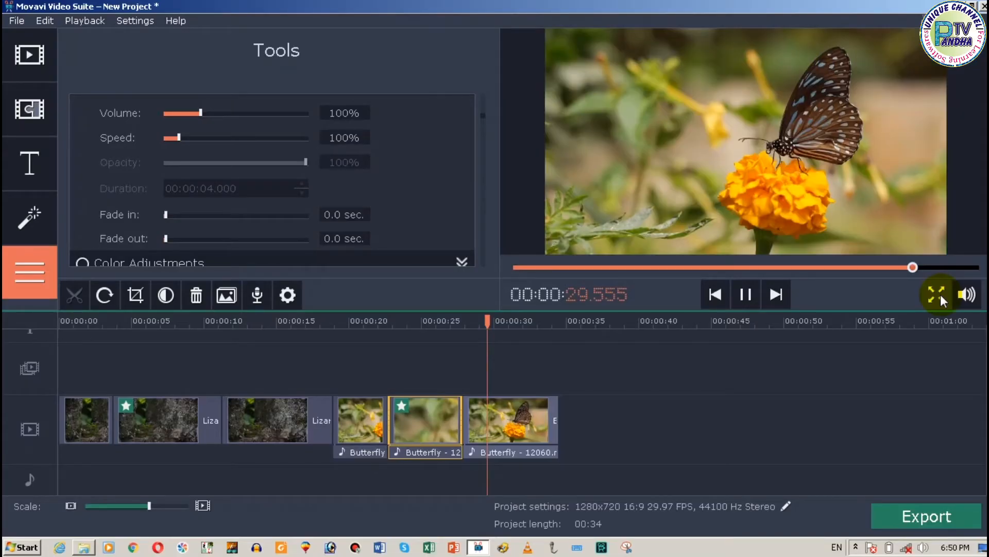
{"action": "left_click", "coordinate": [518, 423]}
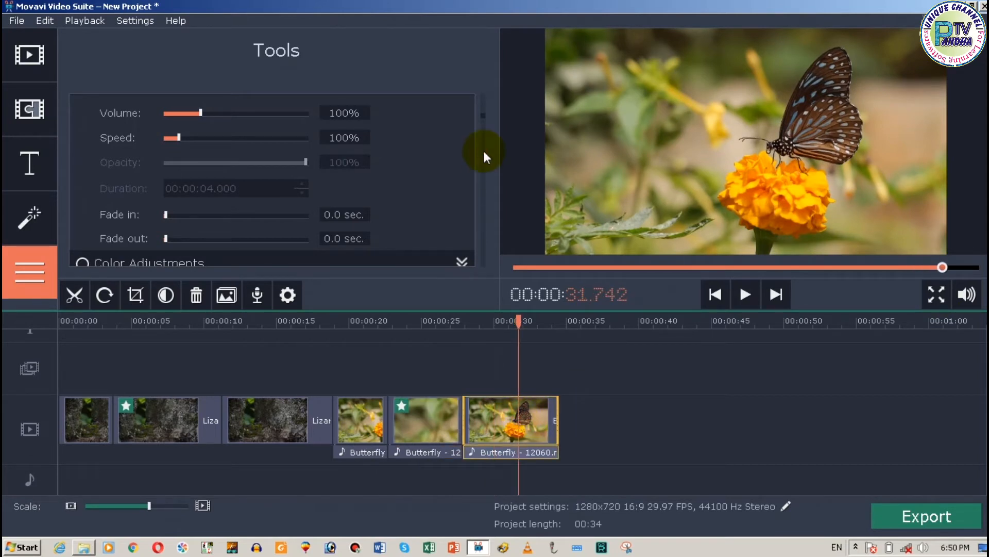
{"action": "scroll", "coordinate": [484, 156], "scroll_direction": "up", "scroll_amount": 1}
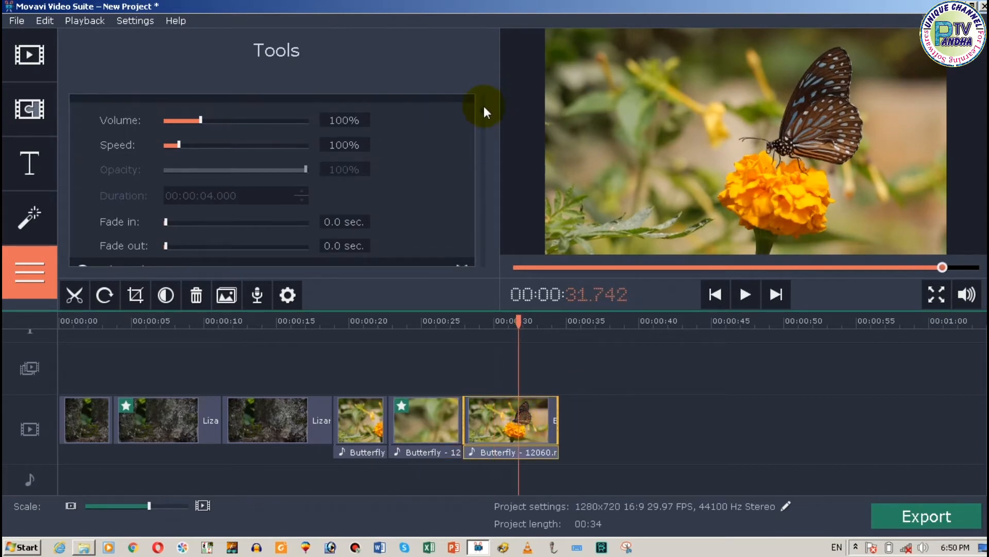
{"action": "scroll", "coordinate": [484, 111], "scroll_direction": "down", "scroll_amount": 3}
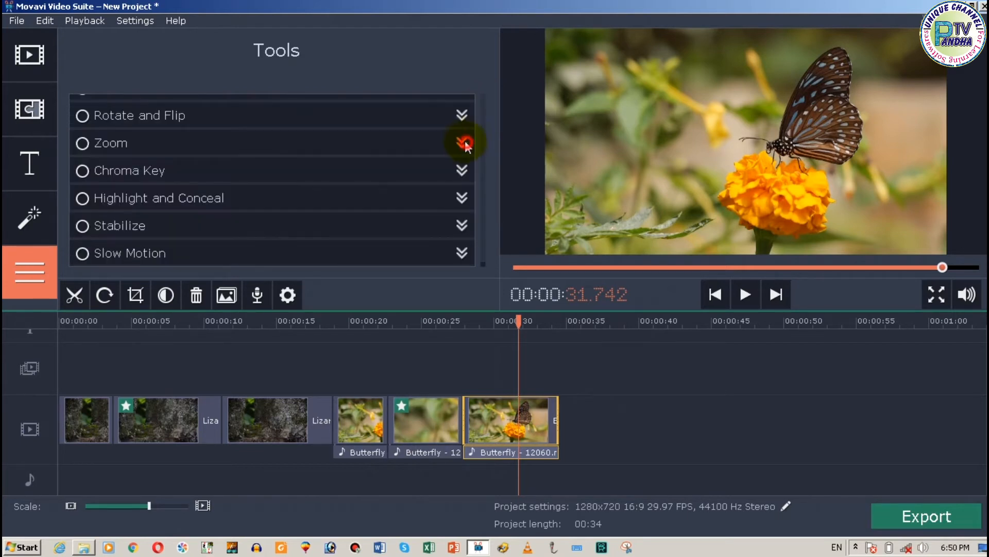
{"action": "left_click", "coordinate": [482, 141]}
{"action": "left_click", "coordinate": [130, 224]}
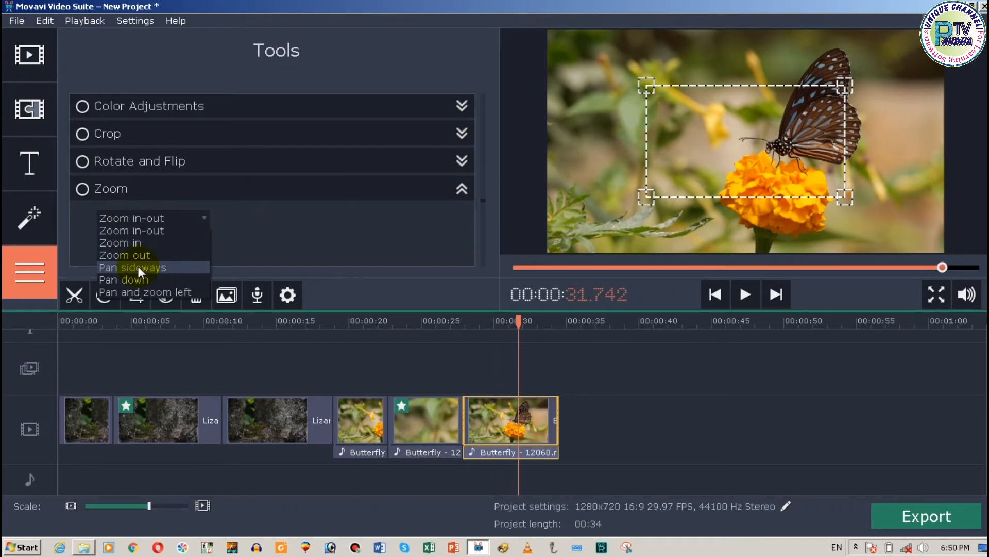
{"action": "left_click", "coordinate": [136, 279]}
{"action": "left_click", "coordinate": [130, 247]}
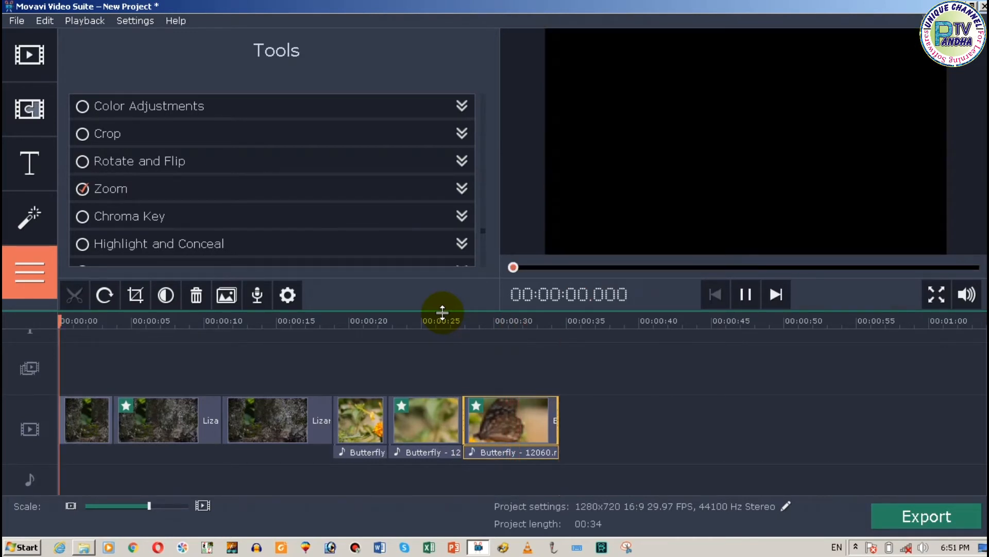
{"action": "left_click", "coordinate": [463, 190]}
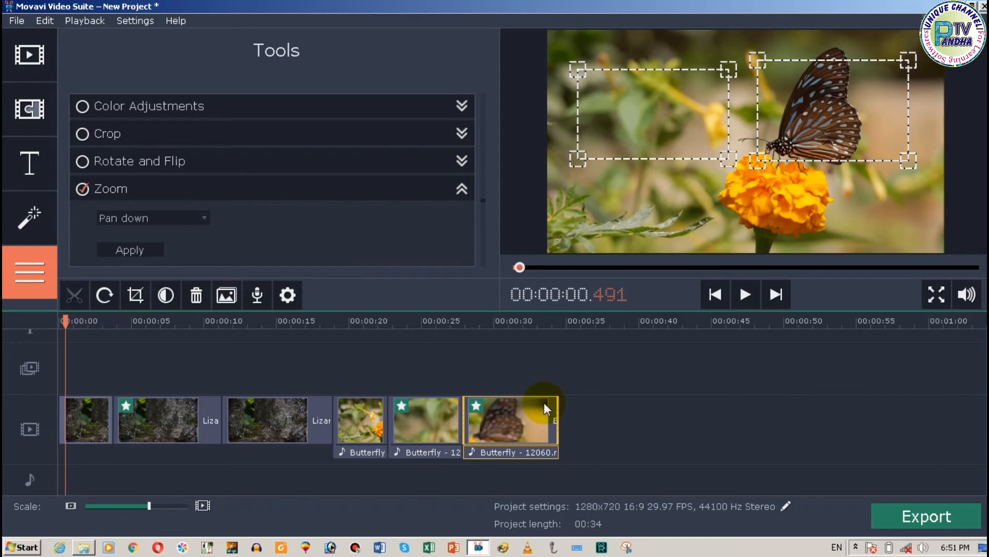
Step: Export the project as an MP4 video with the H.264 codec in Good quality, using the file name Zoom
{"action": "left_click", "coordinate": [914, 515]}
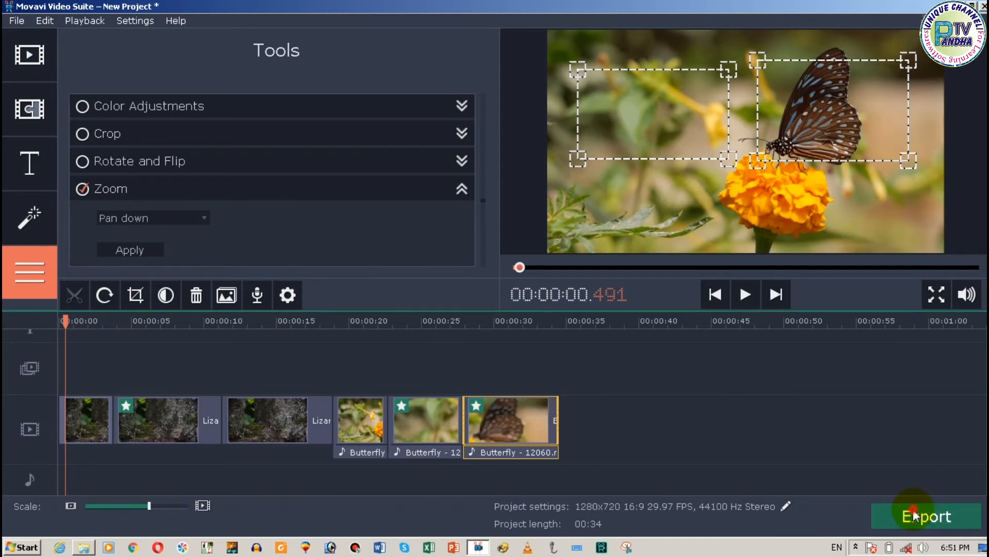
{"action": "type", "text": "Z"}
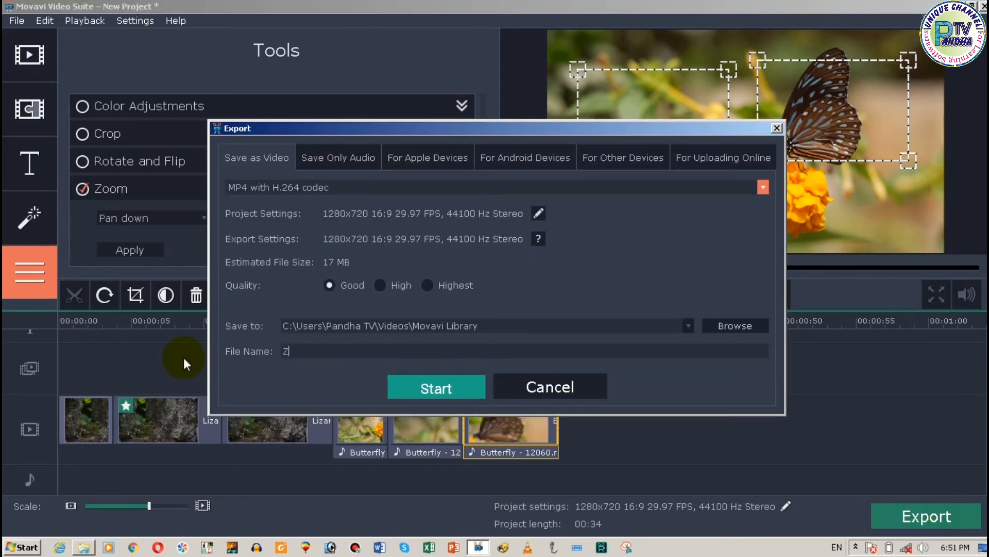
{"action": "type", "text": "oom"}
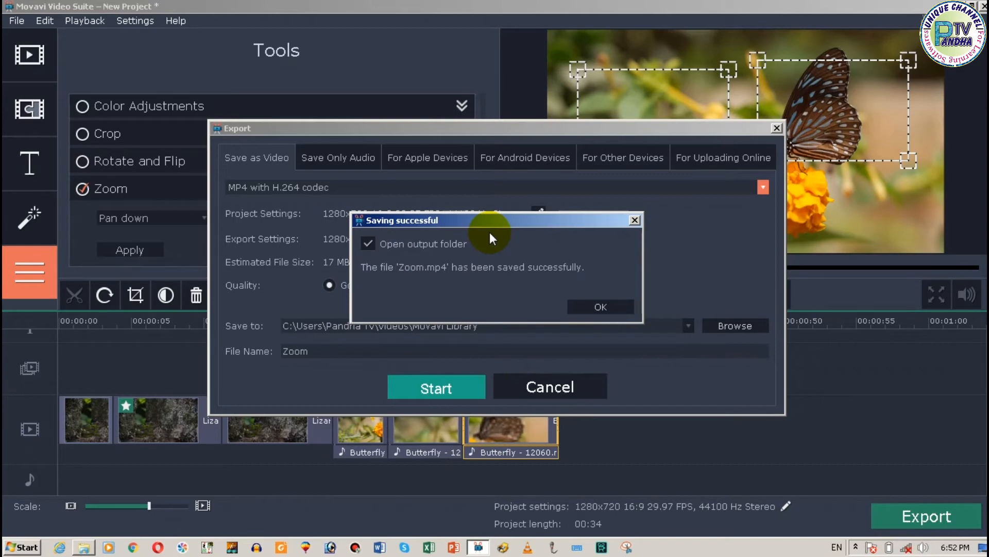
{"action": "left_click", "coordinate": [583, 307]}
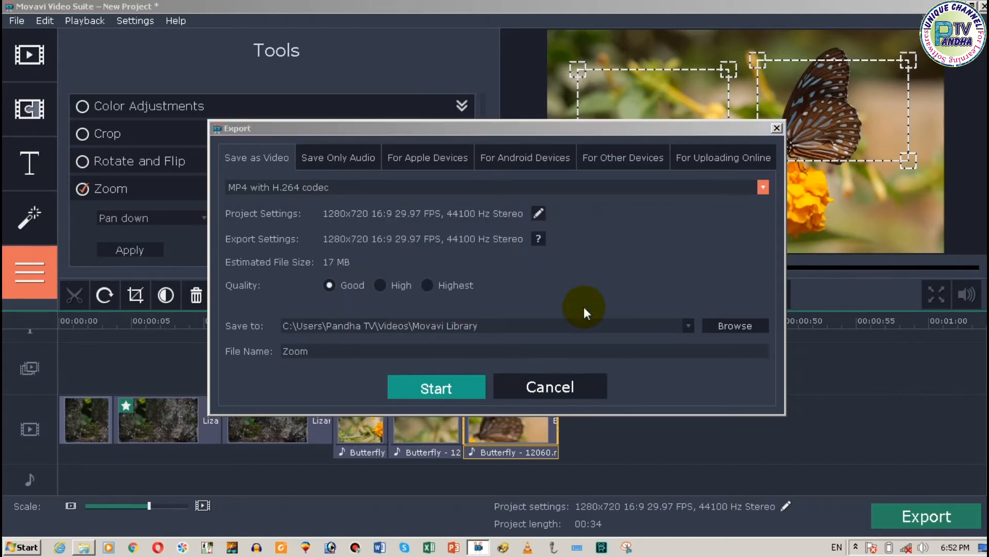